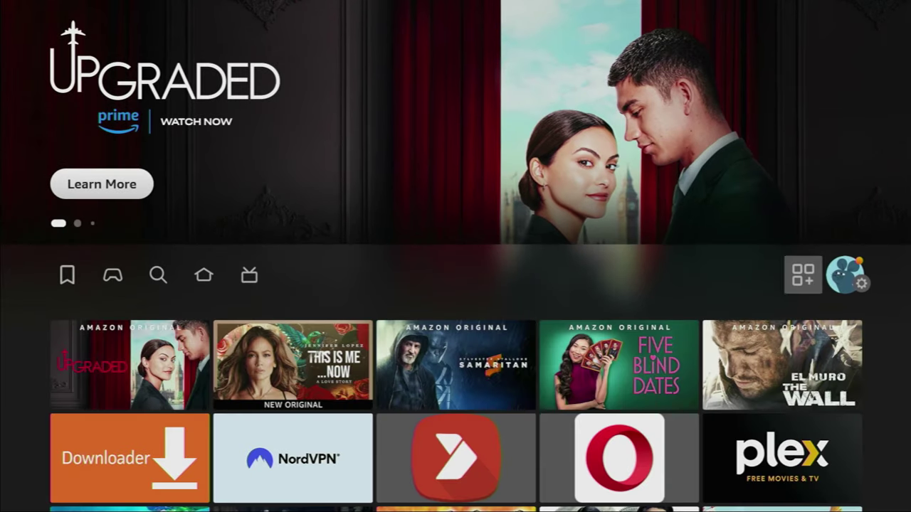
# Open the search keyboard from the Find section of the home screen.
pyautogui.press('Left')
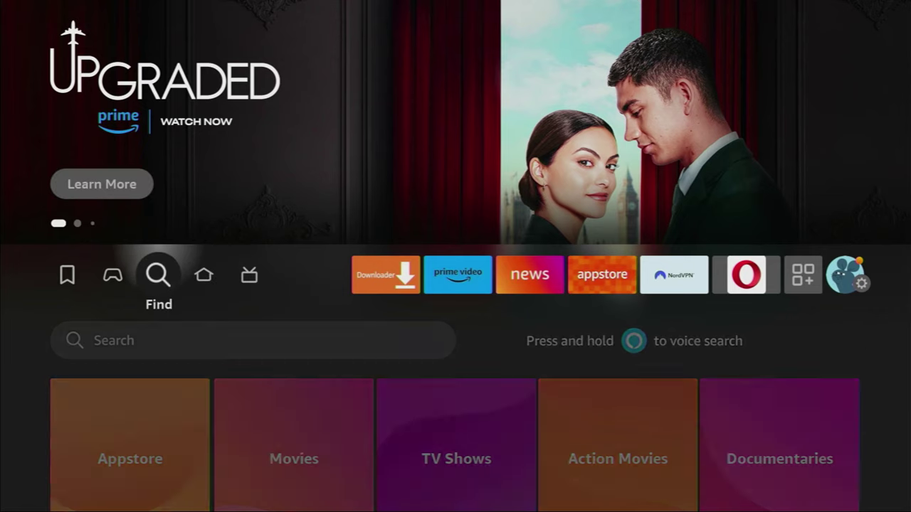
pyautogui.press('Down')
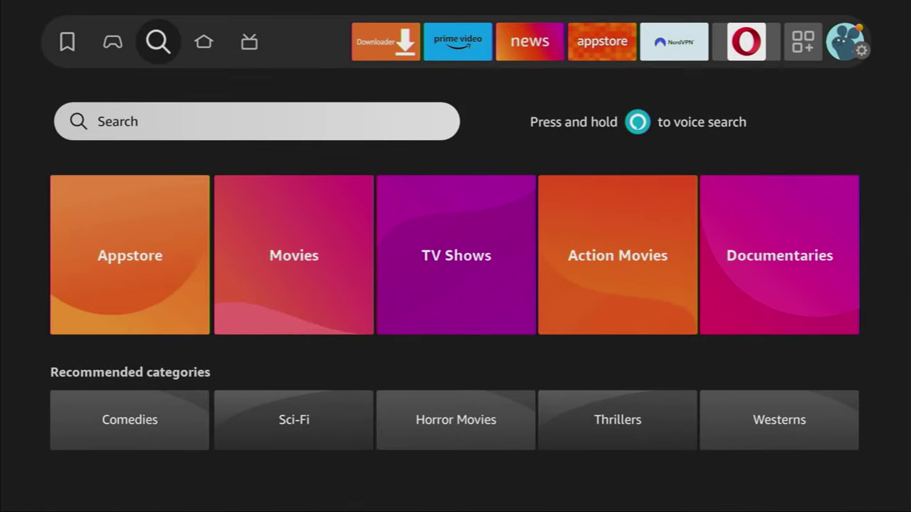
pyautogui.press('Return')
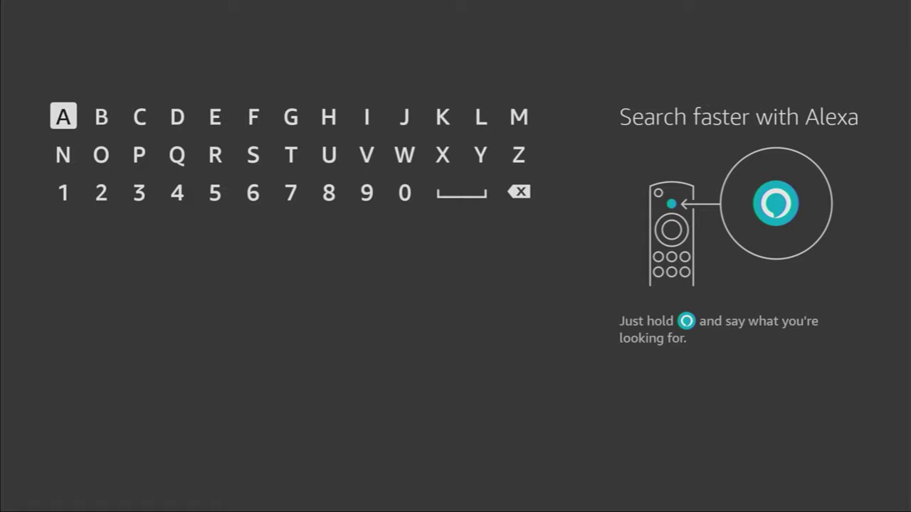
# Search for the Downloader app by entering "DO" and go to the search suggestions.
pyautogui.press('Right')
pyautogui.press('Right')
pyautogui.press('Right')
pyautogui.press('Return')
pyautogui.press('Down')
pyautogui.press('Left')
pyautogui.press('Left')
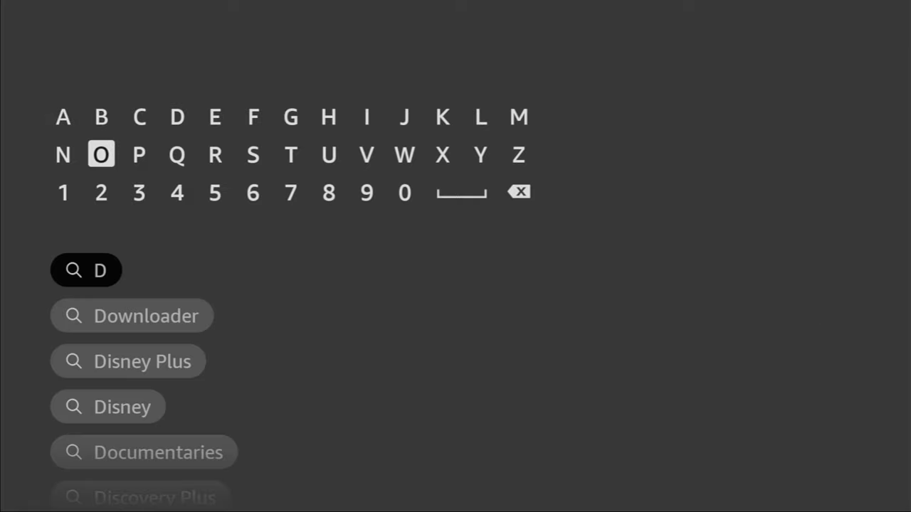
pyautogui.press('Return')
pyautogui.press('Right')
pyautogui.press('Down')
pyautogui.press('Down')
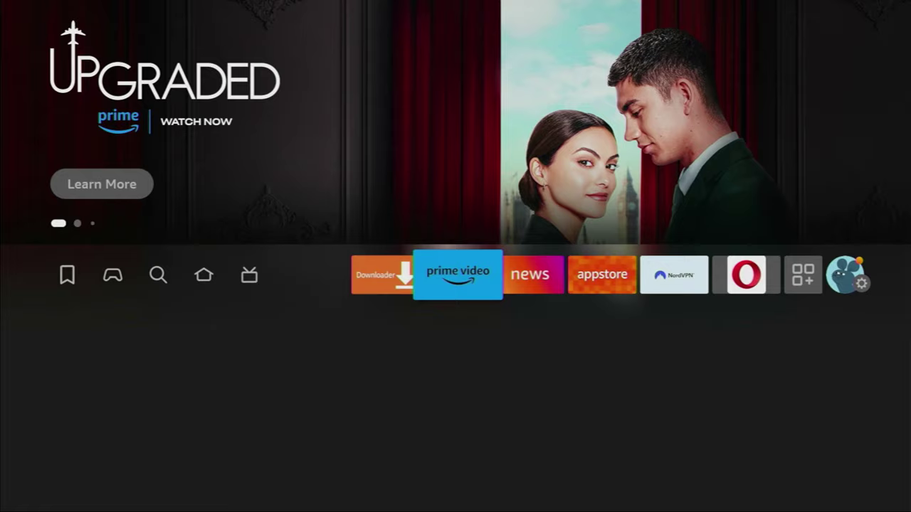
# Open the My Fire TV section in the device settings.
pyautogui.press('Right')
pyautogui.press('Right')
pyautogui.press('Right')
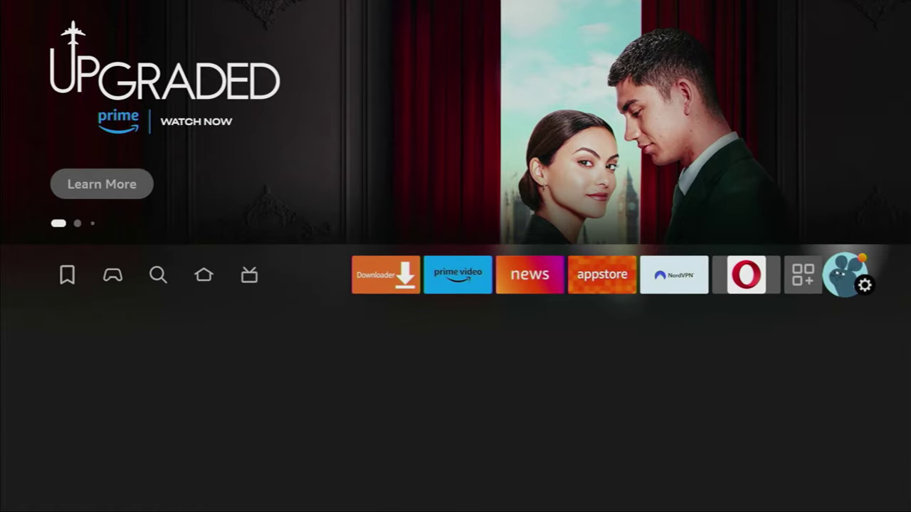
pyautogui.press('Down')
pyautogui.press('Down')
pyautogui.press('Down')
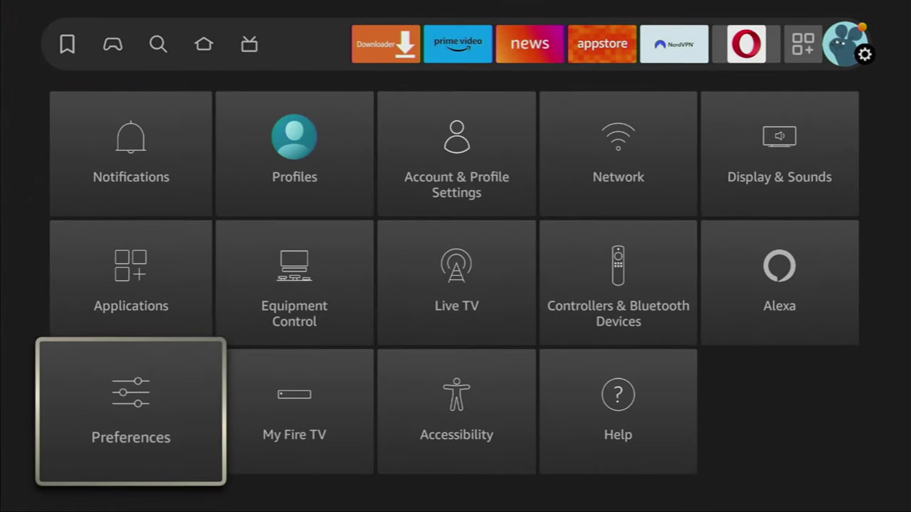
pyautogui.press('Right')
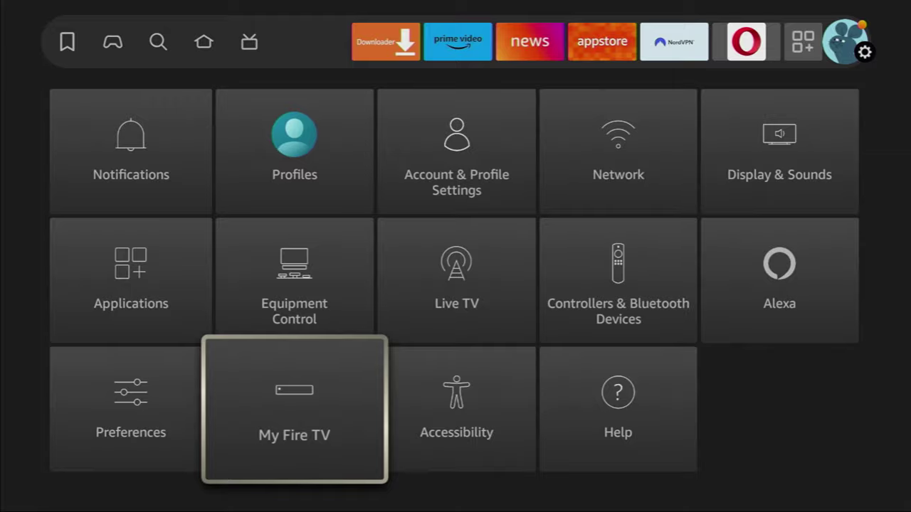
pyautogui.press('Return')
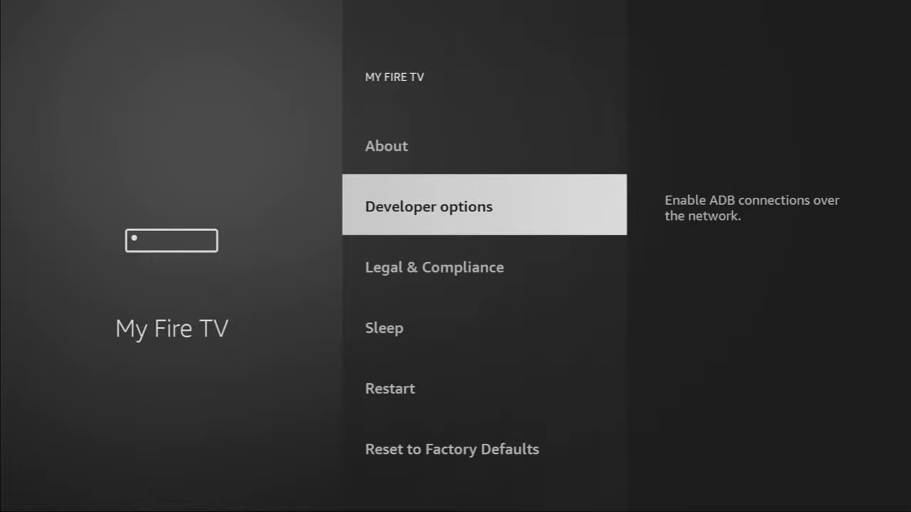
# Select the Fire TV Stick entry in the About section, and return to the My Fire TV options.
pyautogui.press('Up')
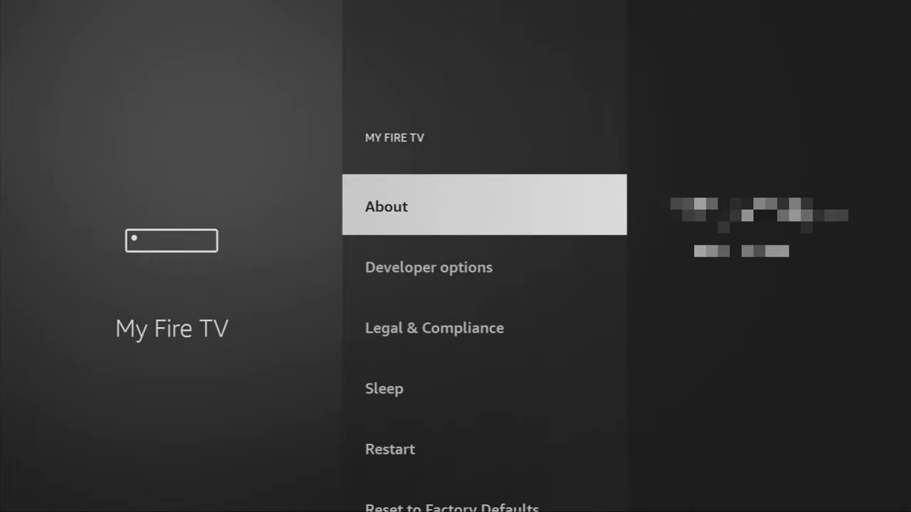
pyautogui.press('Return')
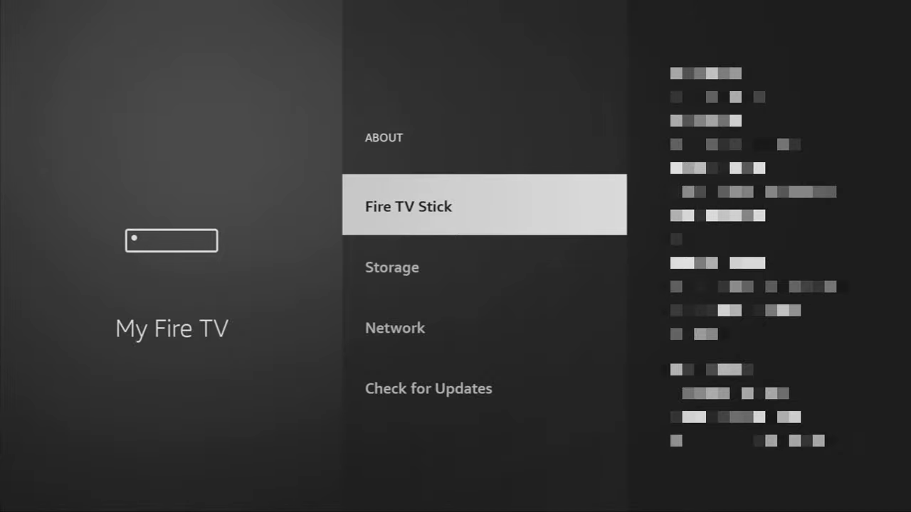
pyautogui.press('Return')
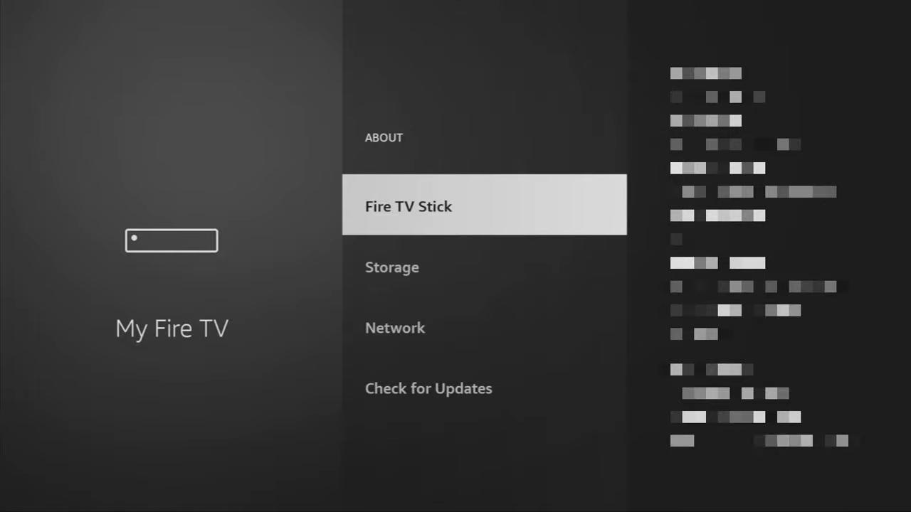
pyautogui.press('Escape')
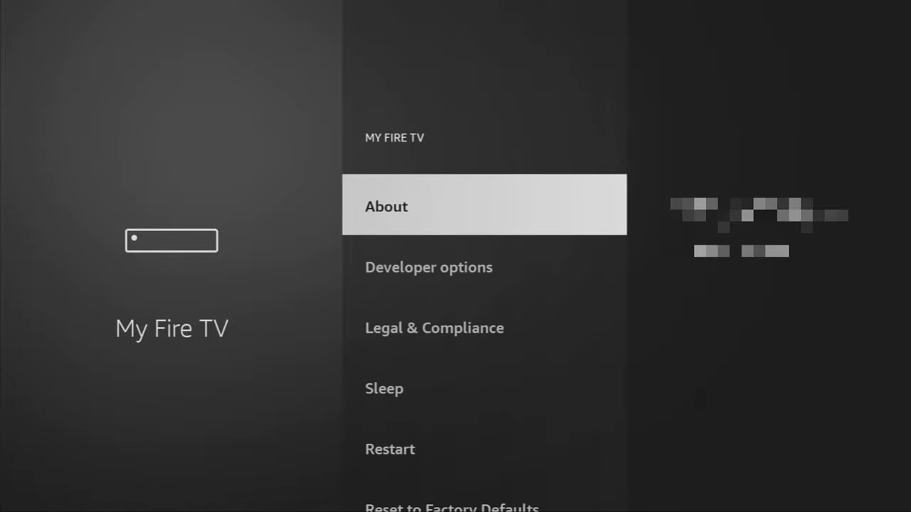
# Turn on ADB debugging in the Developer options.
pyautogui.press('Down')
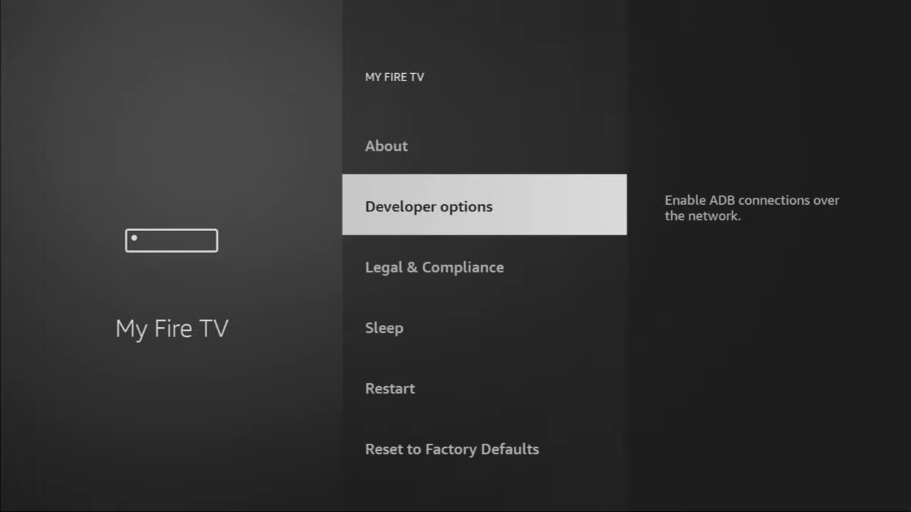
pyautogui.press('Return')
pyautogui.press('Return')
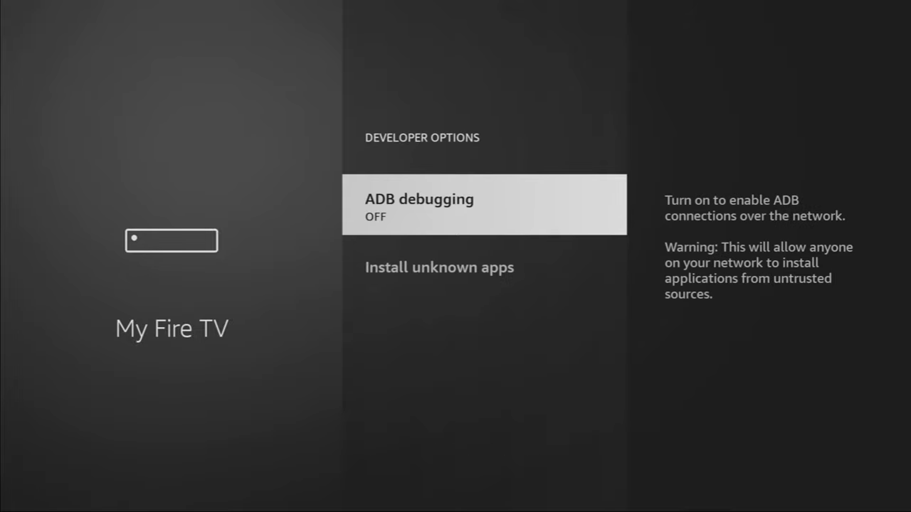
pyautogui.press('Return')
# Make sure Downloader is allowed to install unknown apps.
pyautogui.press('Down')
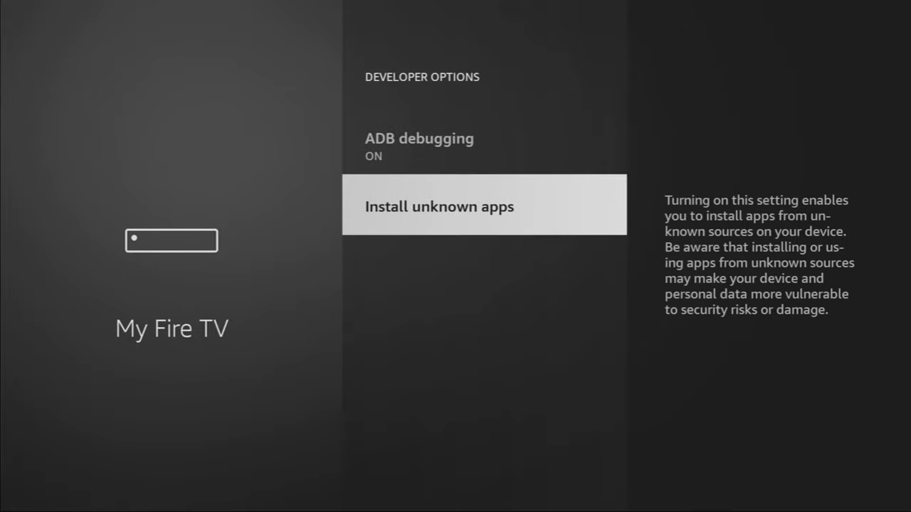
pyautogui.press('Return')
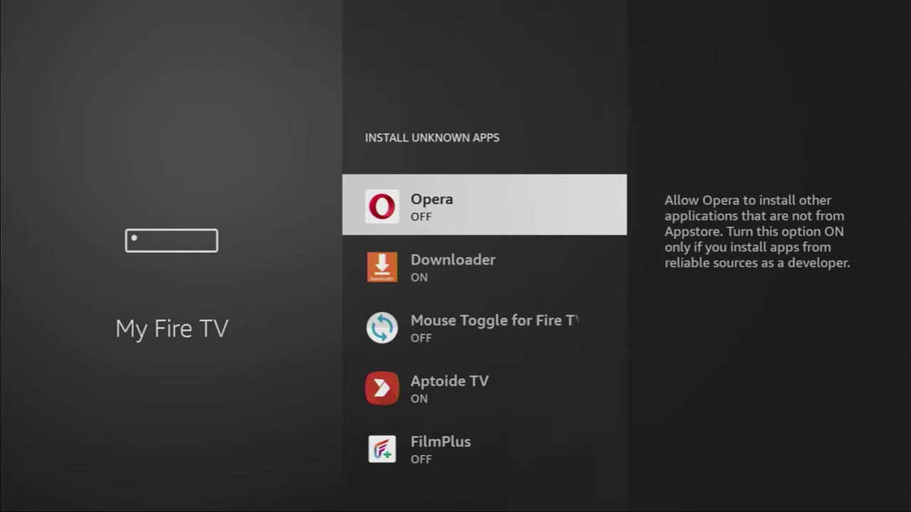
pyautogui.press('Down')
pyautogui.press('Return')
pyautogui.press('Return')
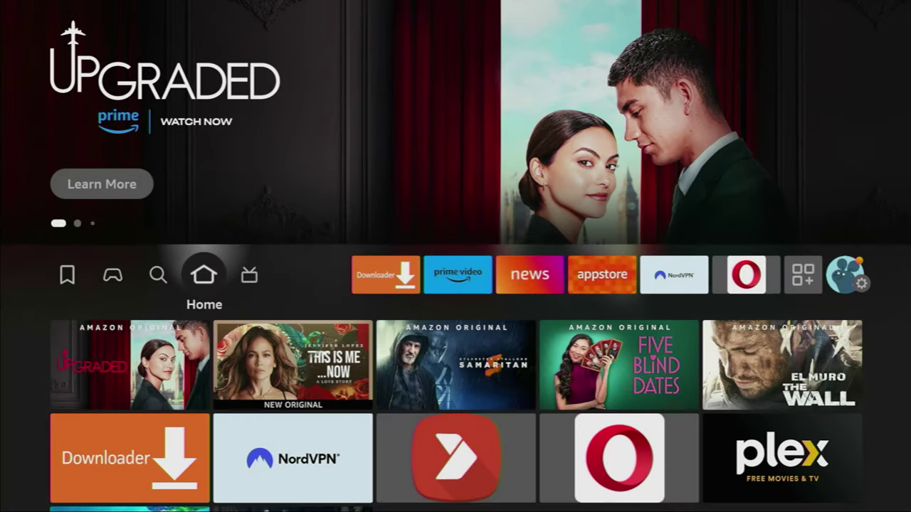
# Return to the home screen's full list of apps and channels and open NordVPN from it.
pyautogui.press('Right')
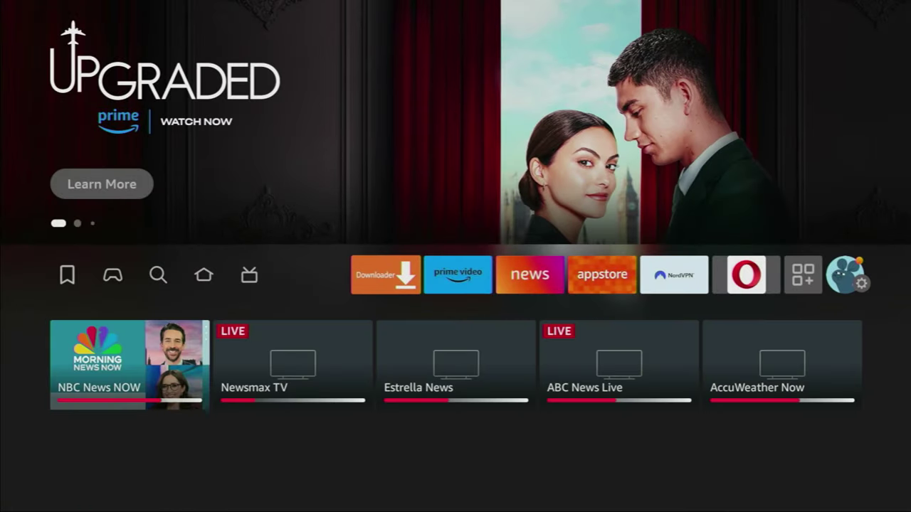
pyautogui.press('Right')
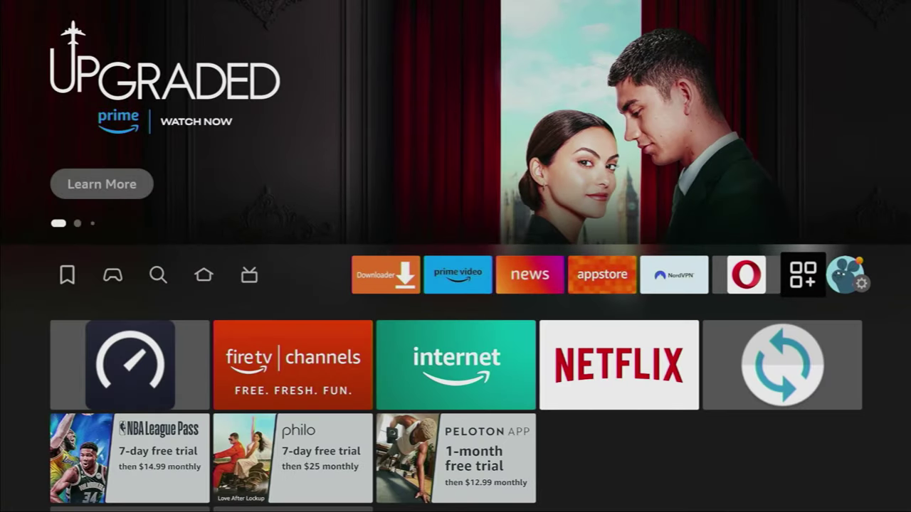
pyautogui.press('Return')
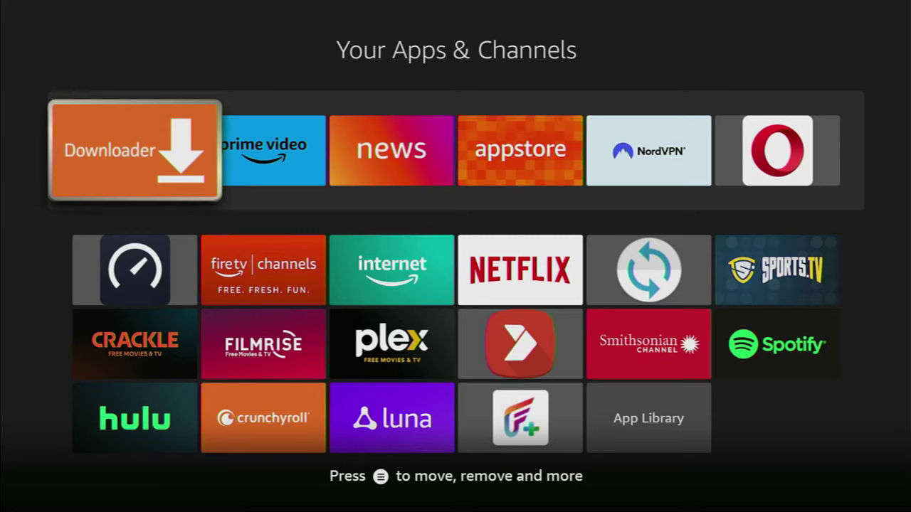
pyautogui.press('Right')
pyautogui.press('Right')
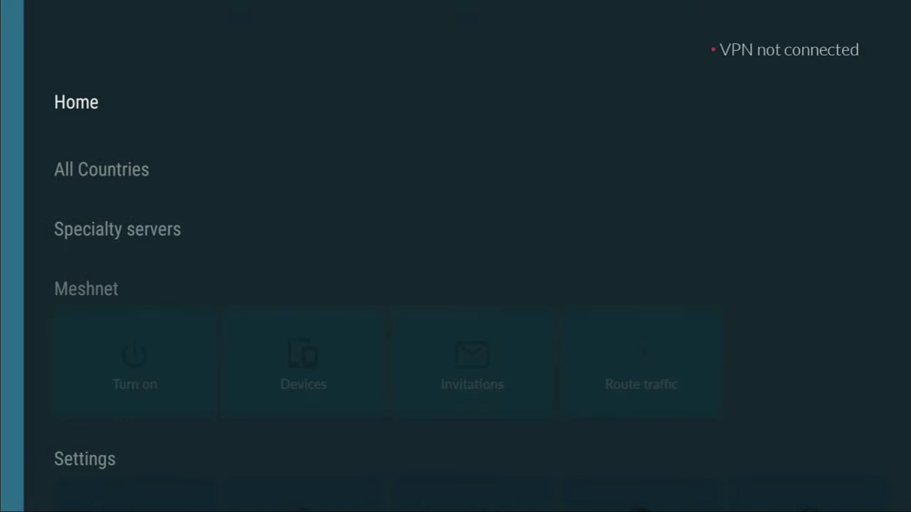
# Connect the VPN to the Hong Kong server from the All Countries list.
pyautogui.press('Down')
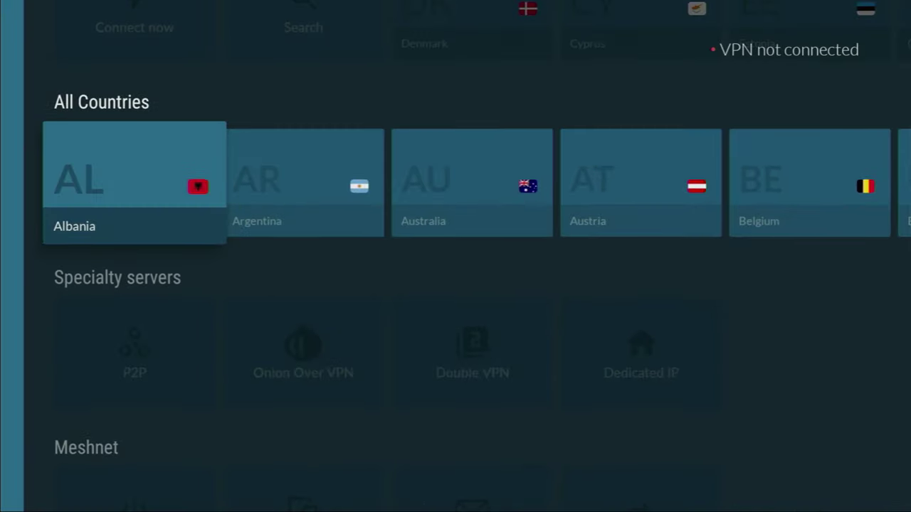
pyautogui.press('Right')
pyautogui.press('Right')
pyautogui.press('Right')
pyautogui.press('Right')
pyautogui.press('Right')
pyautogui.press('Right')
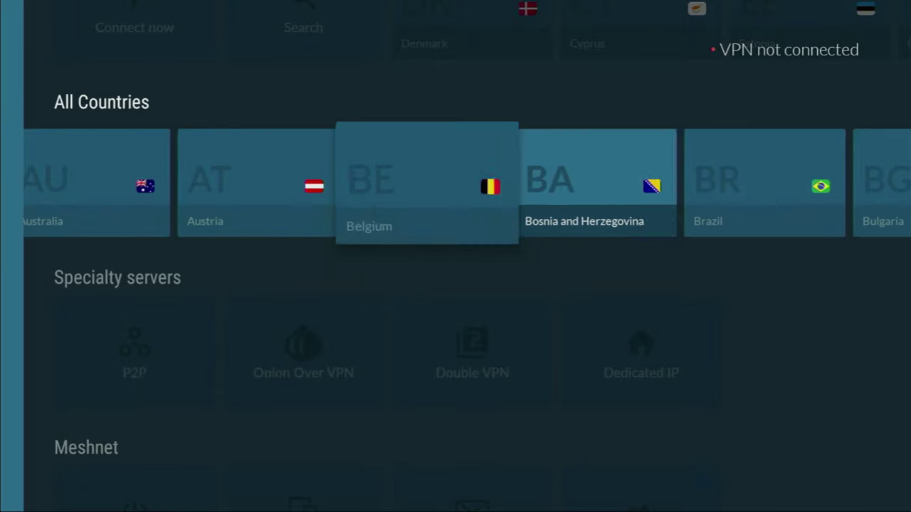
pyautogui.press('Right')
pyautogui.press('Right')
pyautogui.press('Right')
pyautogui.press('Right')
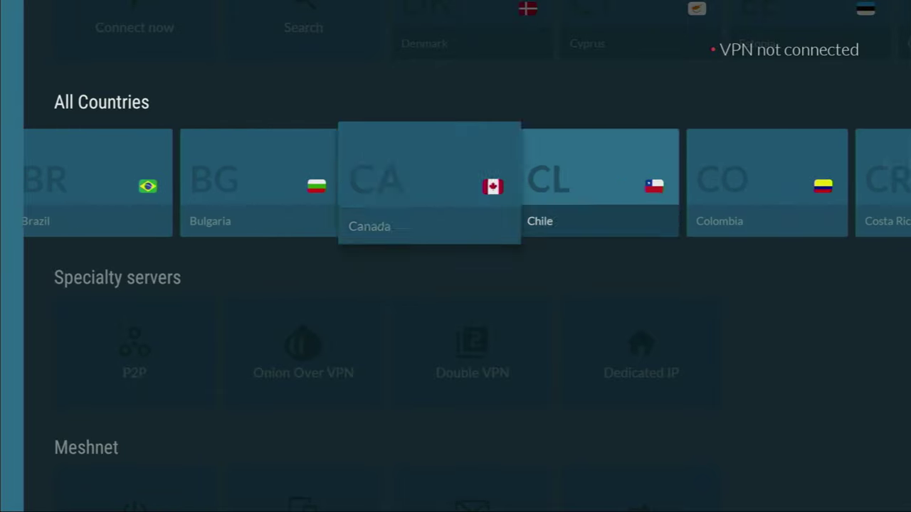
pyautogui.press('Right')
pyautogui.press('Right')
pyautogui.press('Right')
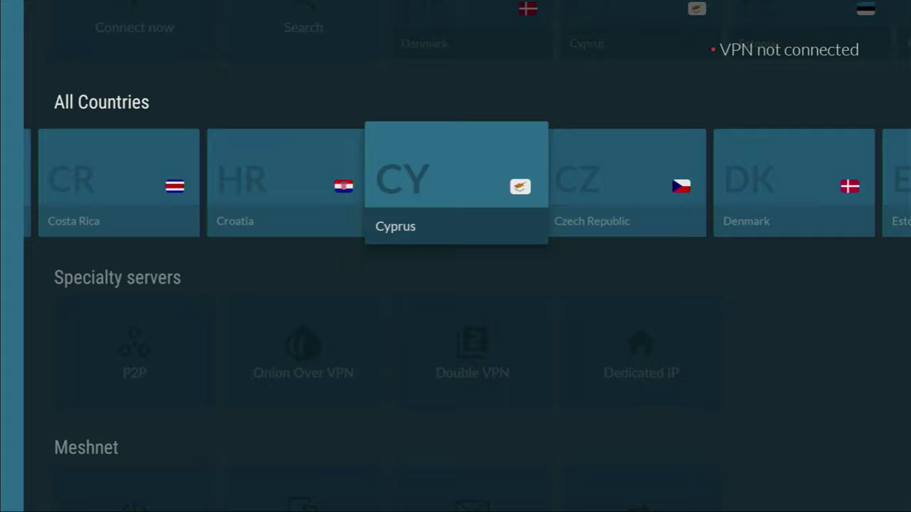
pyautogui.press('Right')
pyautogui.press('Right')
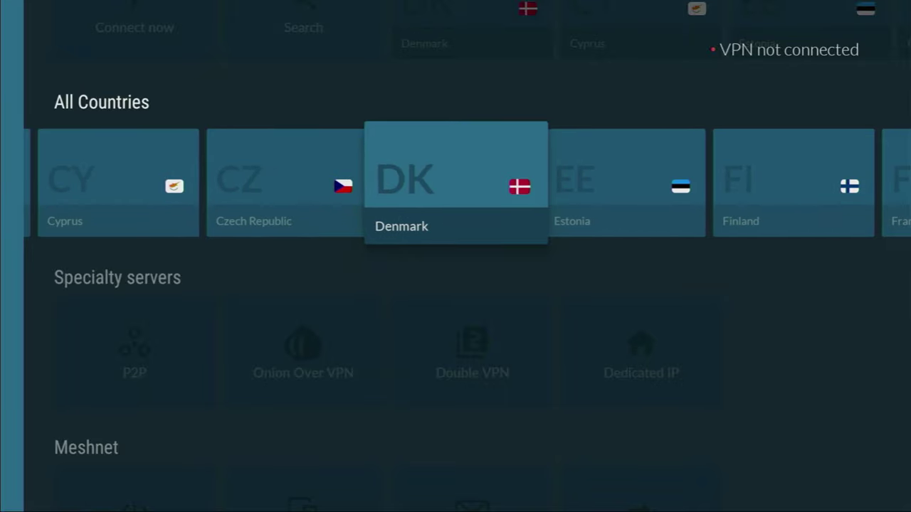
pyautogui.press('Right')
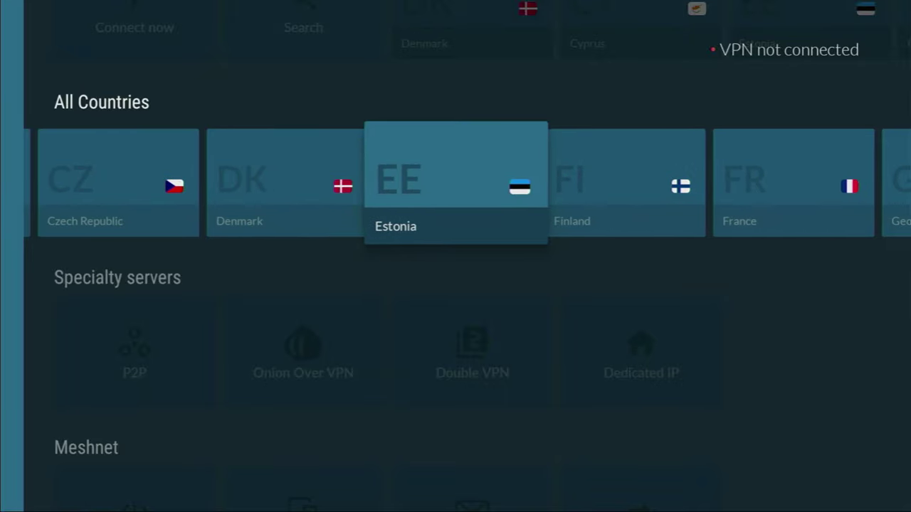
pyautogui.press('Right')
pyautogui.press('Right')
pyautogui.press('Right')
pyautogui.press('Right')
pyautogui.press('Right')
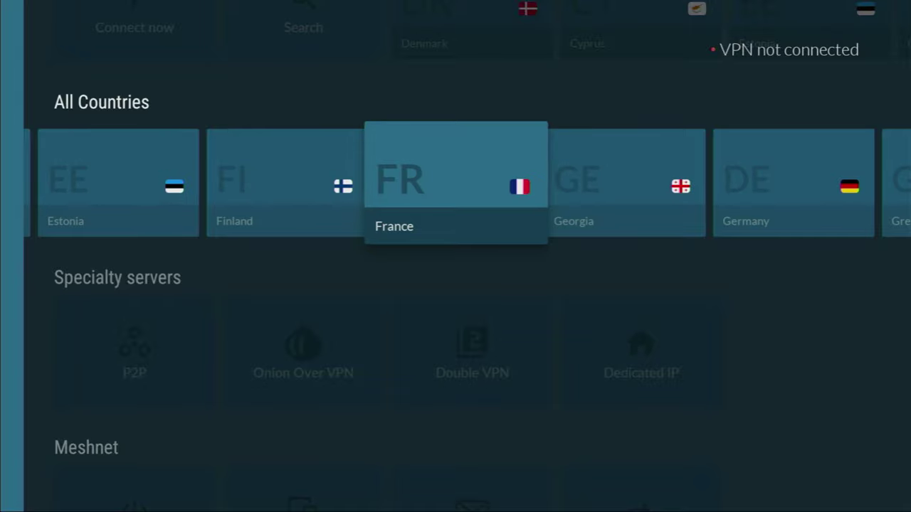
pyautogui.press('Right')
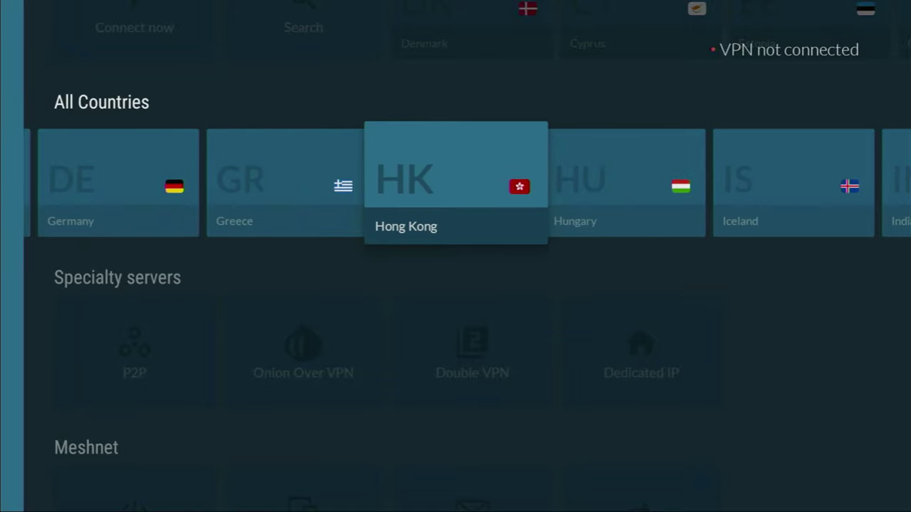
pyautogui.press('Return')
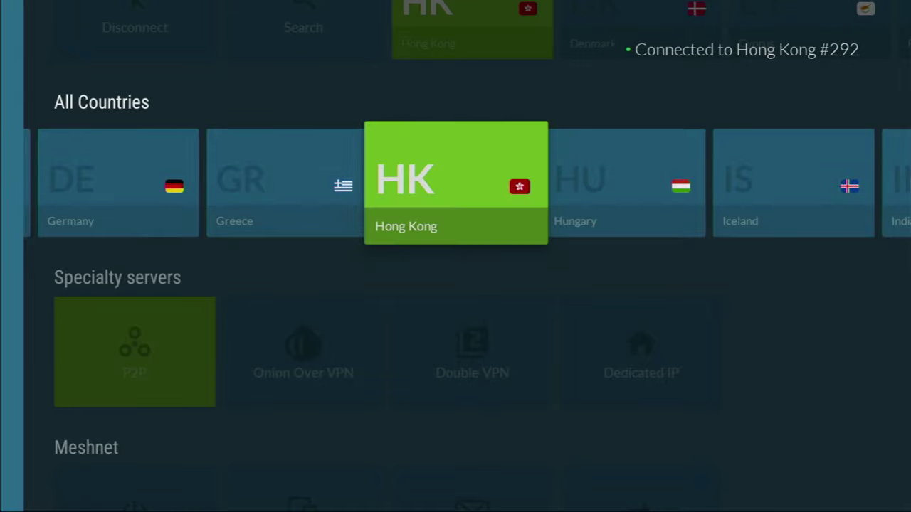
# Look through the country shortcuts in NordVPN's Home row.
pyautogui.press('Up')
pyautogui.press('Right')
pyautogui.press('Right')
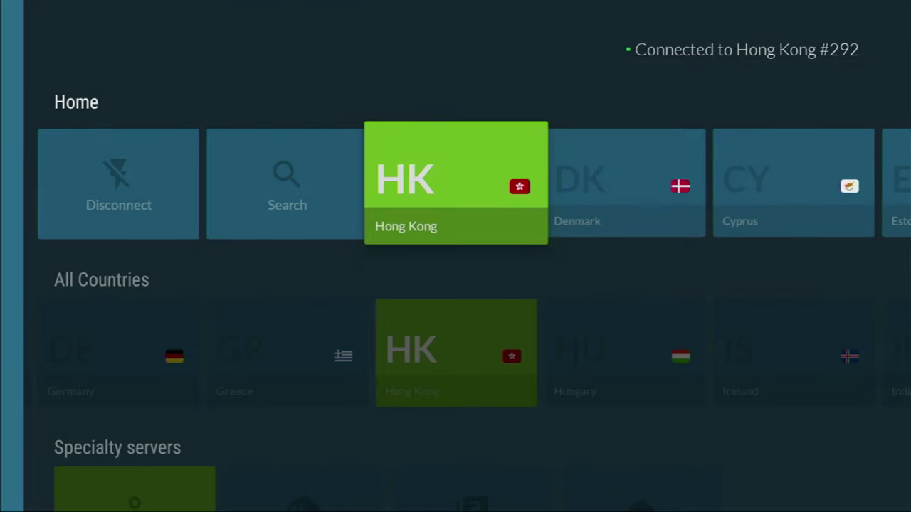
pyautogui.press('Right')
pyautogui.press('Right')
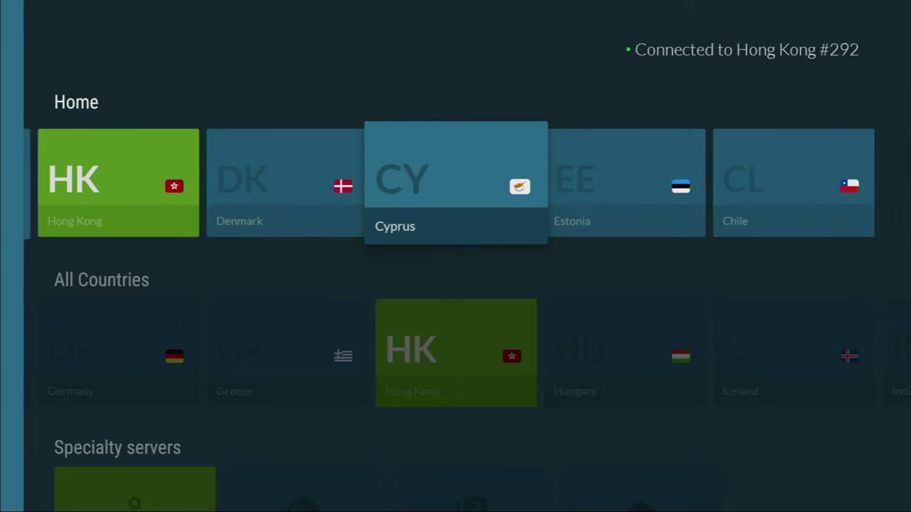
pyautogui.press('Right')
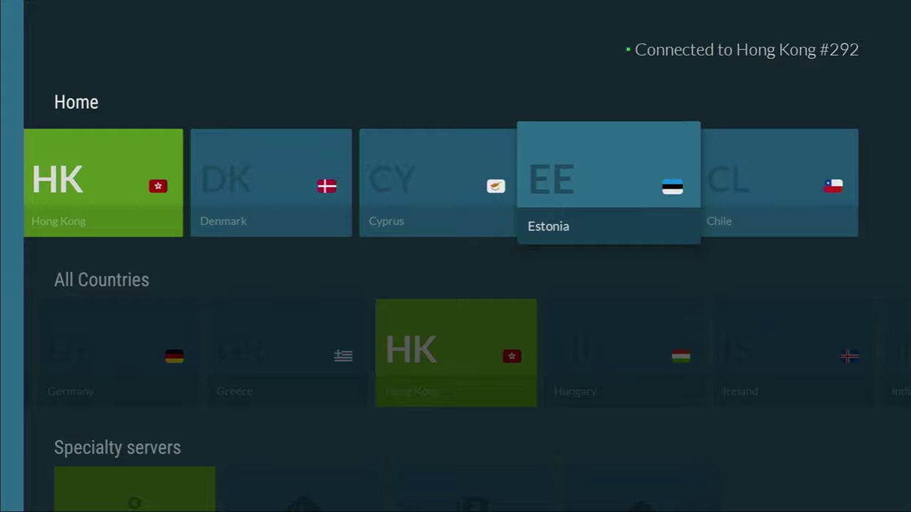
pyautogui.press('Down')
pyautogui.press('Right')
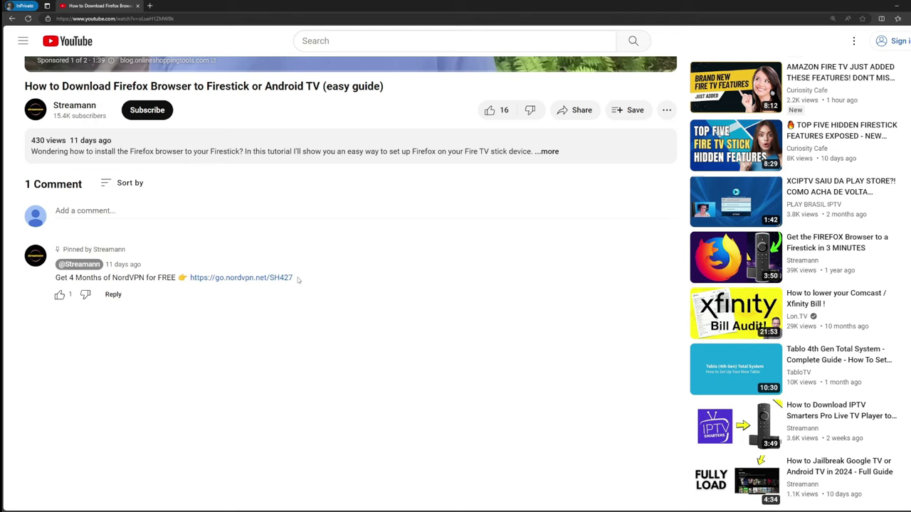
# In the web browser, open the NordVPN deal link from the pinned YouTube comment and highlight the extra months offer.
pyautogui.moveTo(339, 280); pyautogui.dragTo(189, 279)
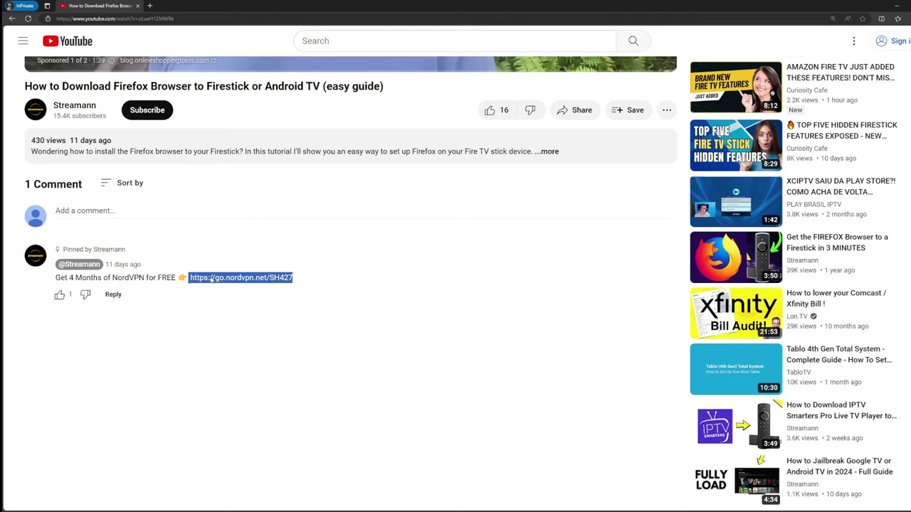
pyautogui.click(246, 282)
pyautogui.moveTo(384, 174); pyautogui.dragTo(445, 192)
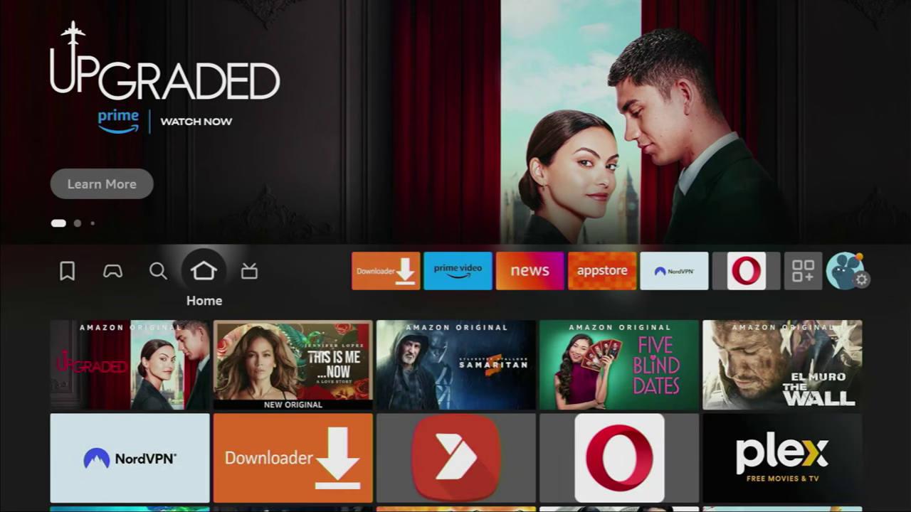
# Open Downloader from the Fire TV home screen and go to its Home page.
pyautogui.press('Right')
pyautogui.press('Right')
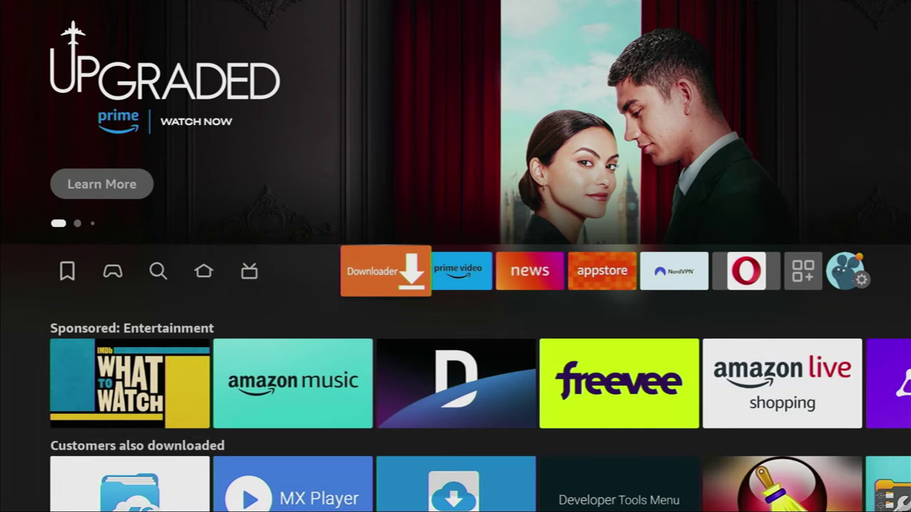
pyautogui.press('Return')
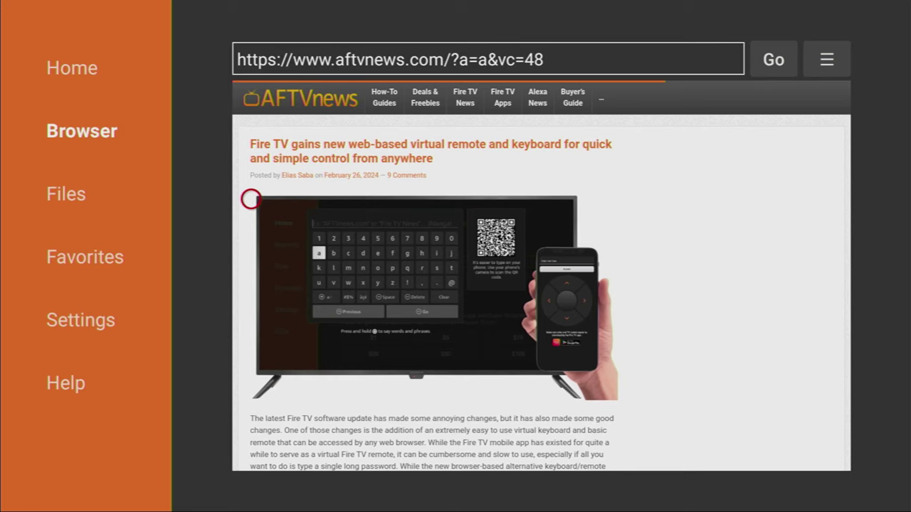
pyautogui.press('Up')
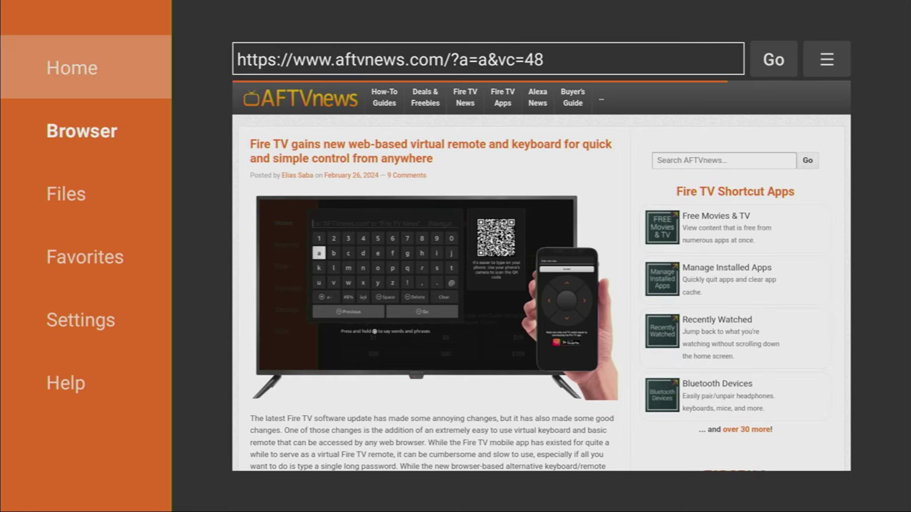
pyautogui.press('Return')
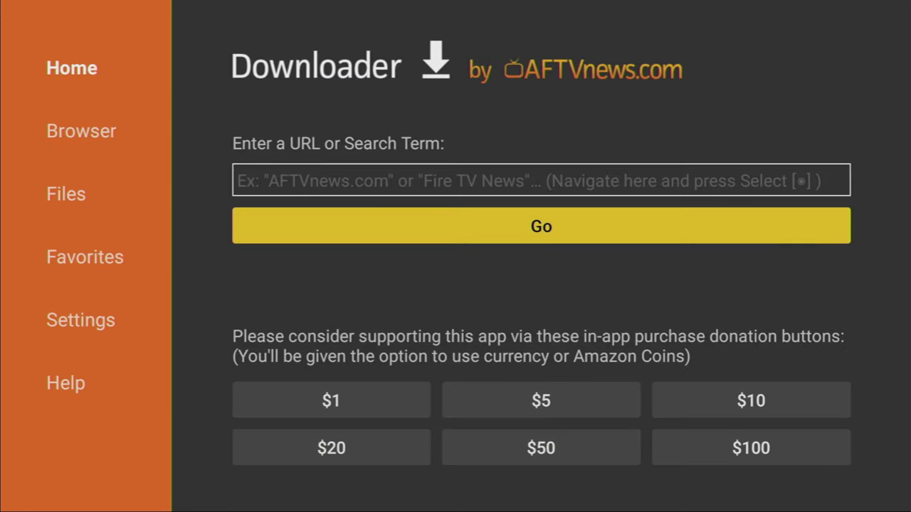
# Enter the code 28907 as Downloader's URL or search term and load the page.
pyautogui.press('Up')
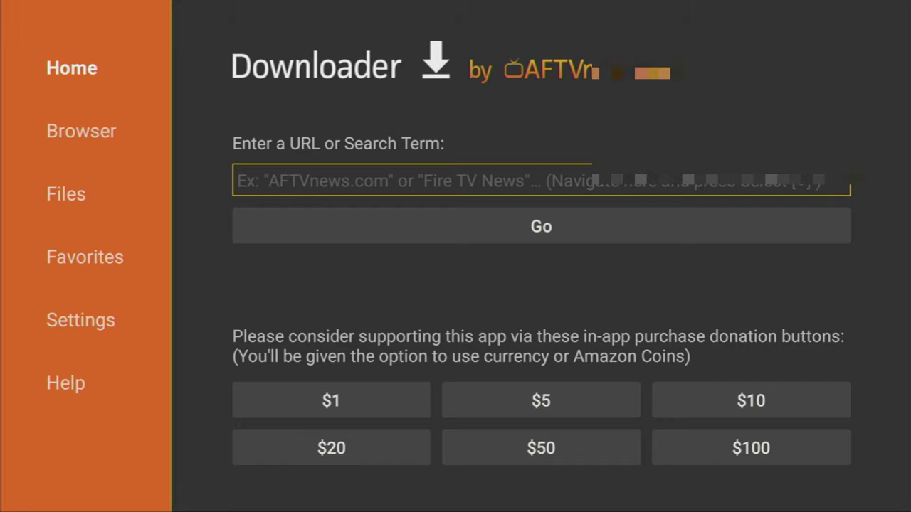
pyautogui.press('Return')
pyautogui.press('Up')
pyautogui.press('Right')
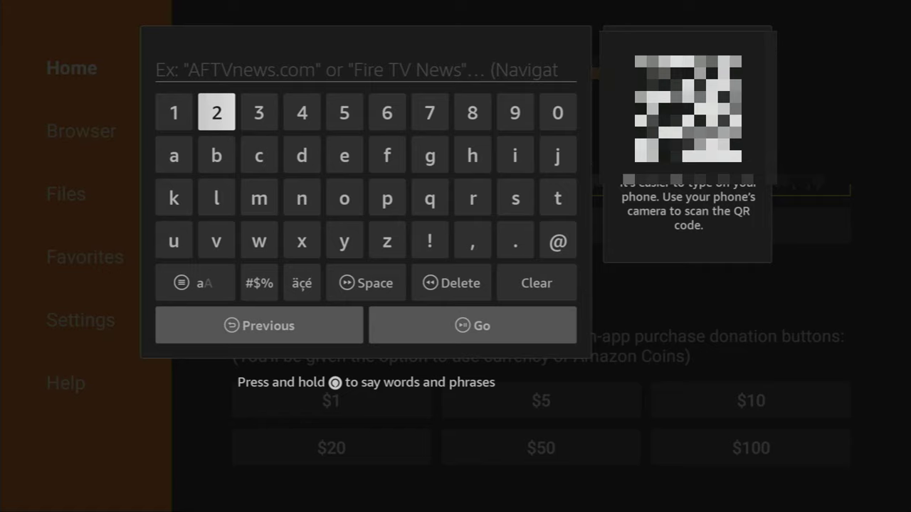
pyautogui.press('Return')
pyautogui.press('Left')
pyautogui.press('Left')
pyautogui.press('Left')
pyautogui.press('Left')
pyautogui.press('Return')
pyautogui.press('Right')
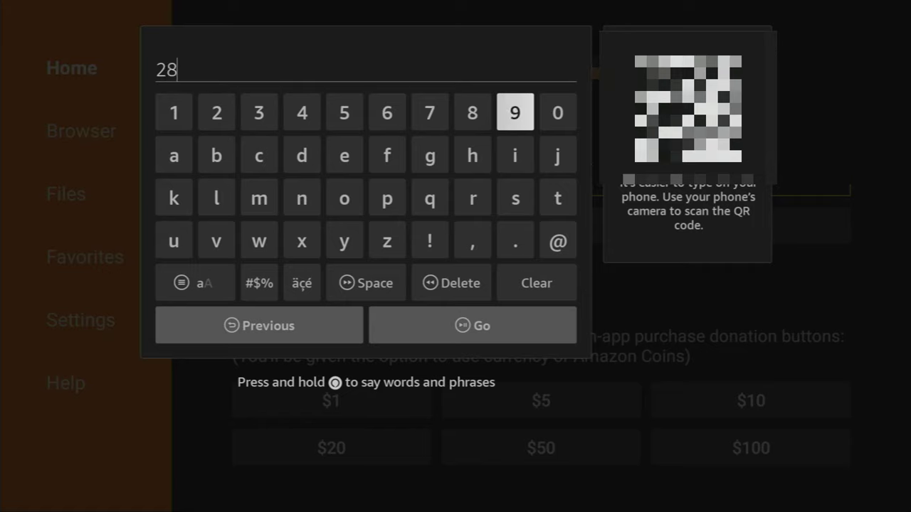
pyautogui.press('Return')
pyautogui.press('Right')
pyautogui.press('Return')
pyautogui.press('Left')
pyautogui.press('Left')
pyautogui.press('Left')
pyautogui.press('Return')
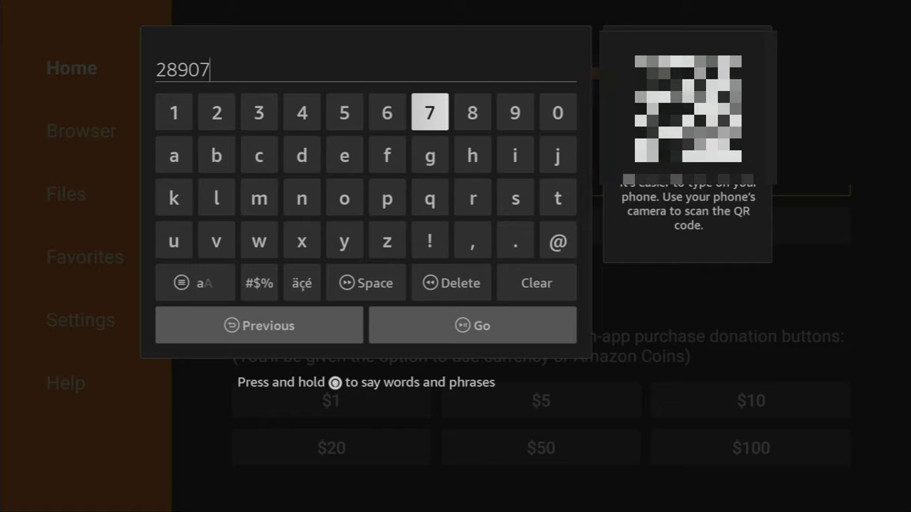
pyautogui.press('Down')
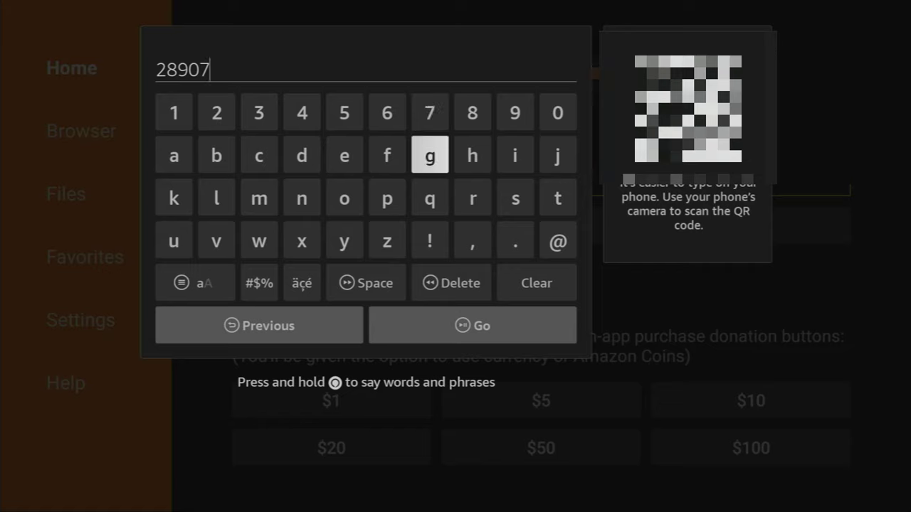
pyautogui.press('Down')
pyautogui.press('Down')
pyautogui.press('Down')
pyautogui.press('Down')
pyautogui.press('Return')
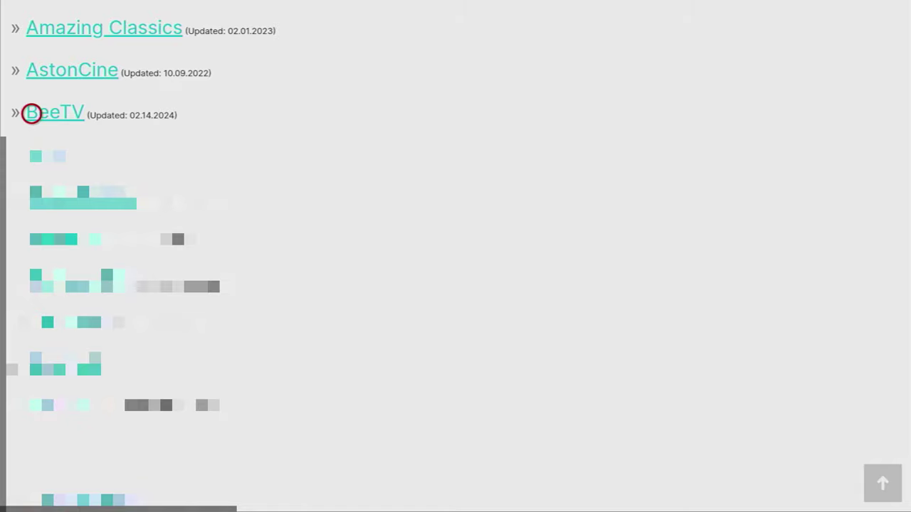
# Open the BeeTV page from the app list, closing the ad, and start its standard download.
pyautogui.click(54, 112)
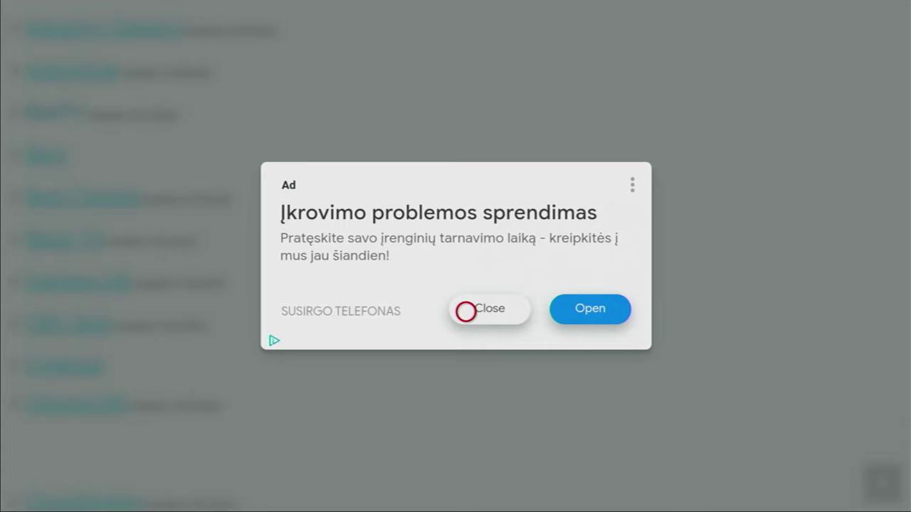
pyautogui.click(465, 311)
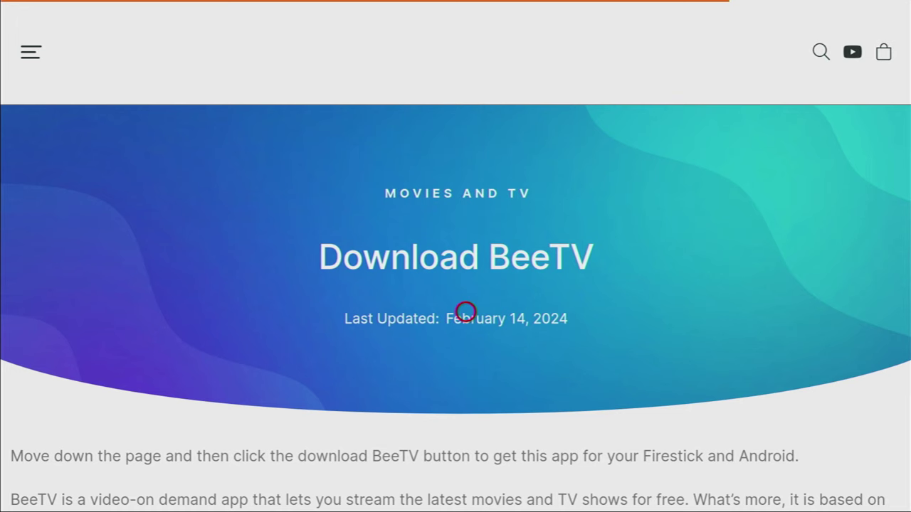
pyautogui.scroll(-15, 465, 311)
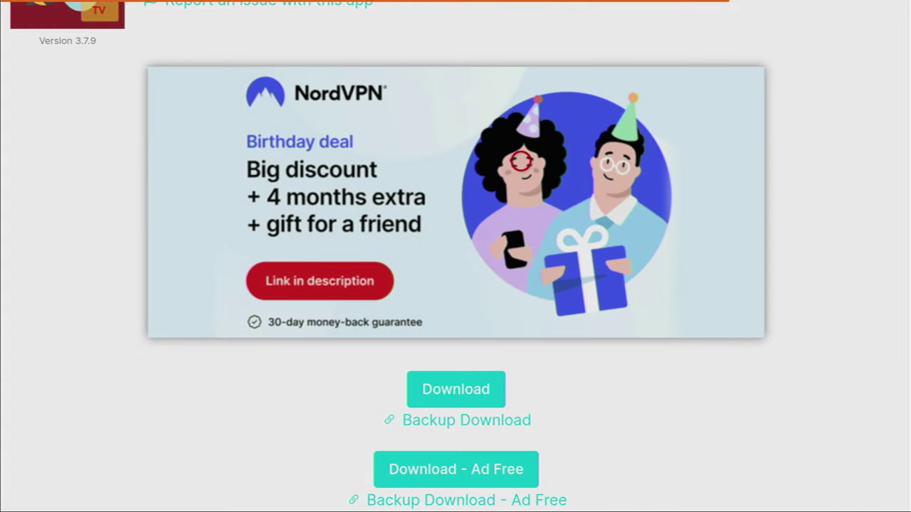
pyautogui.scroll(-1, 521, 456)
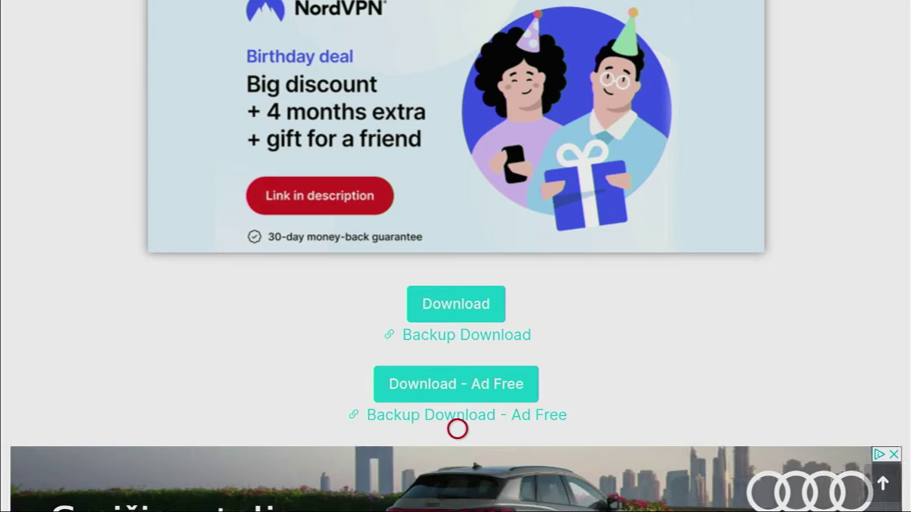
pyautogui.click(418, 296)
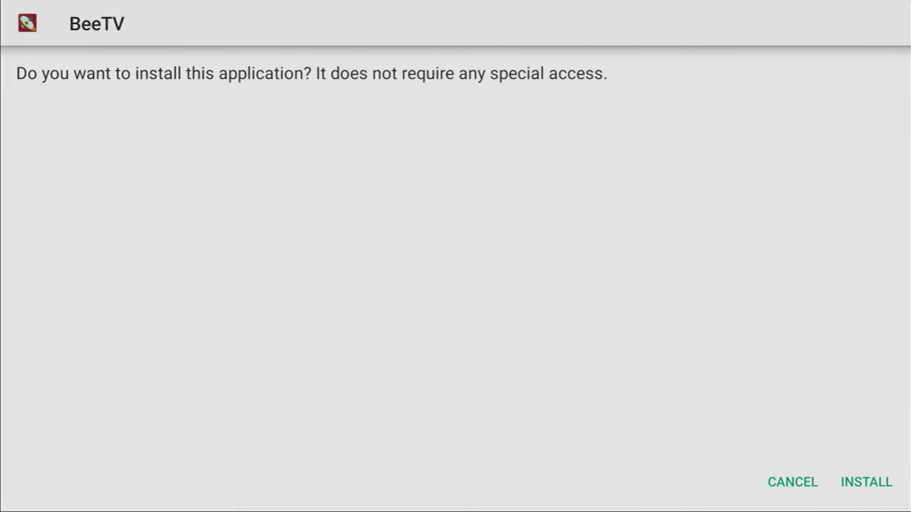
# Install BeeTV and finish the installer without opening the app.
pyautogui.press('Right')
pyautogui.press('Return')
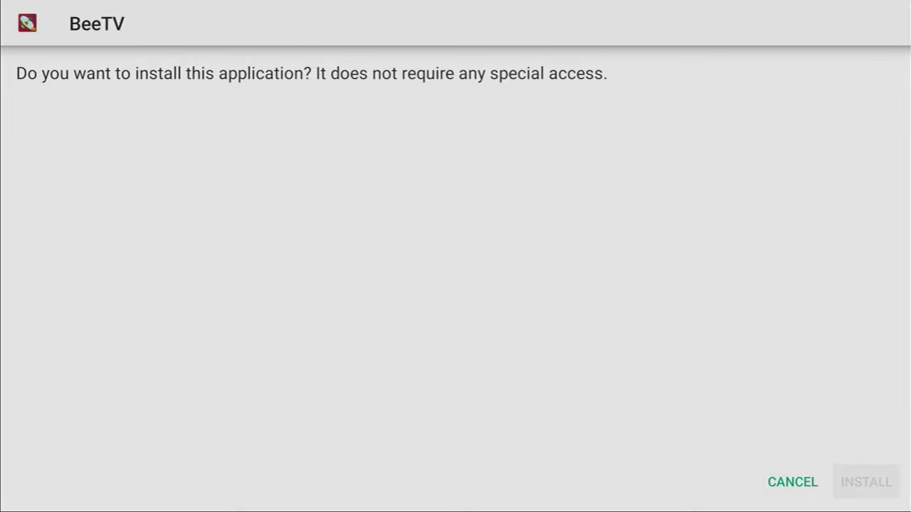
pyautogui.press('Right')
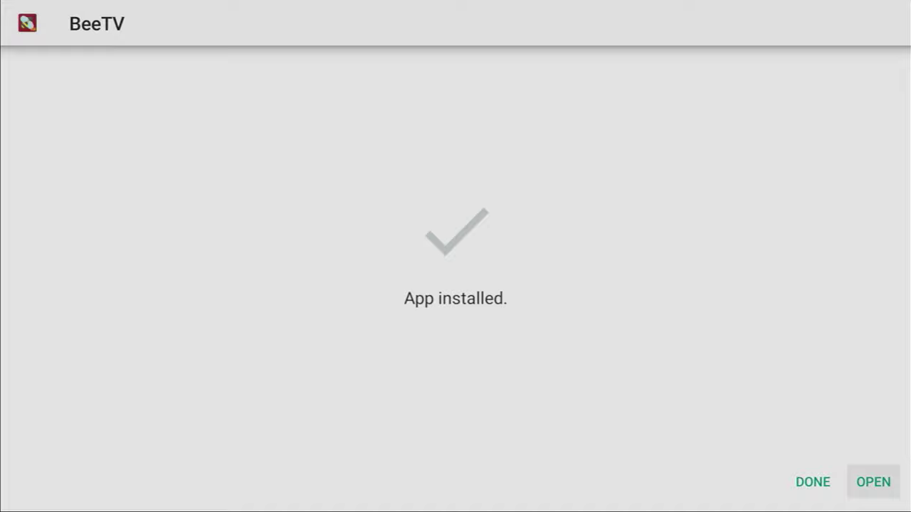
pyautogui.press('Left')
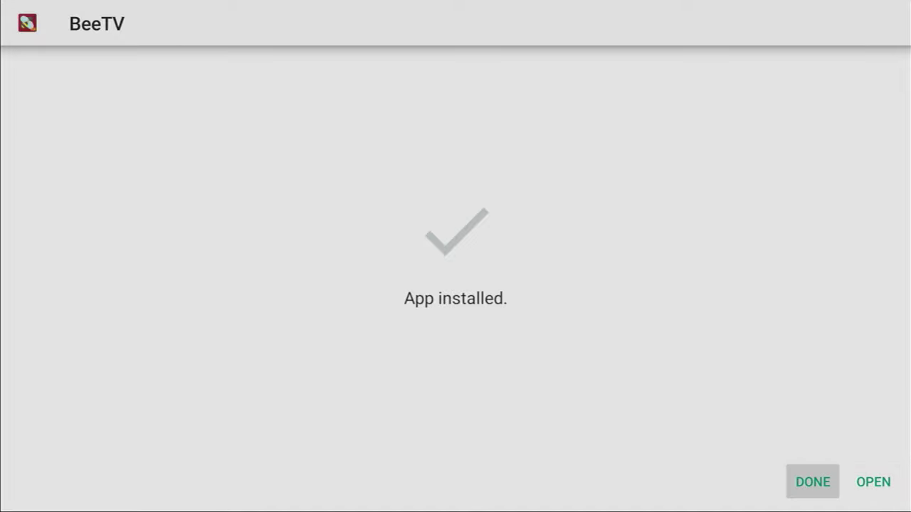
pyautogui.press('Return')
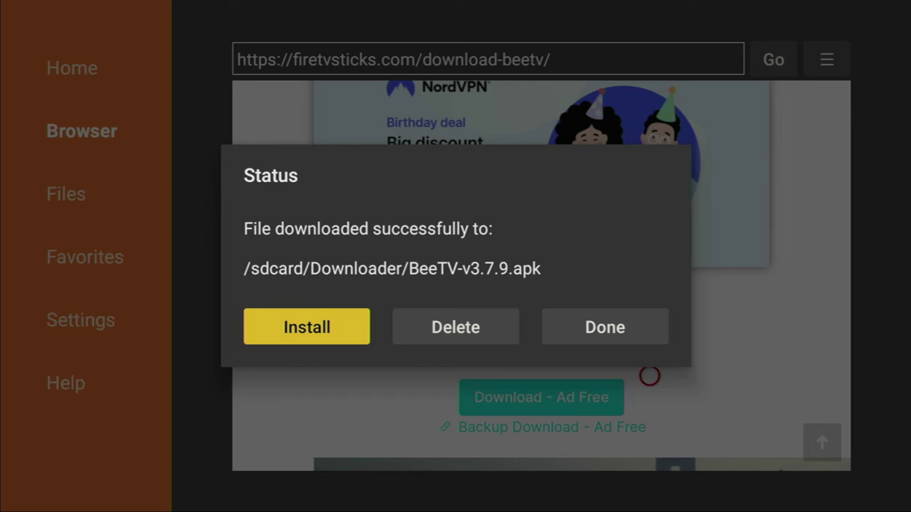
# Delete the downloaded installer file BeeTV-v3.7.9.apk.
pyautogui.press('Right')
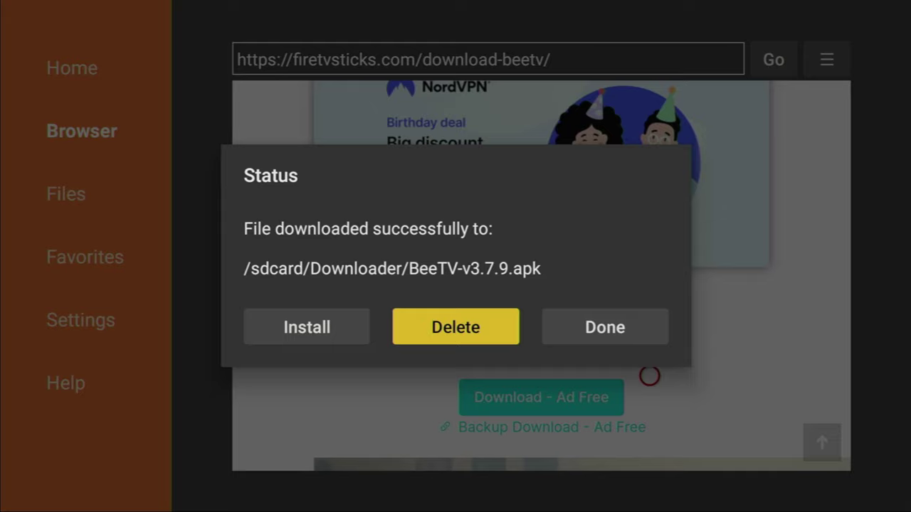
pyautogui.press('Return')
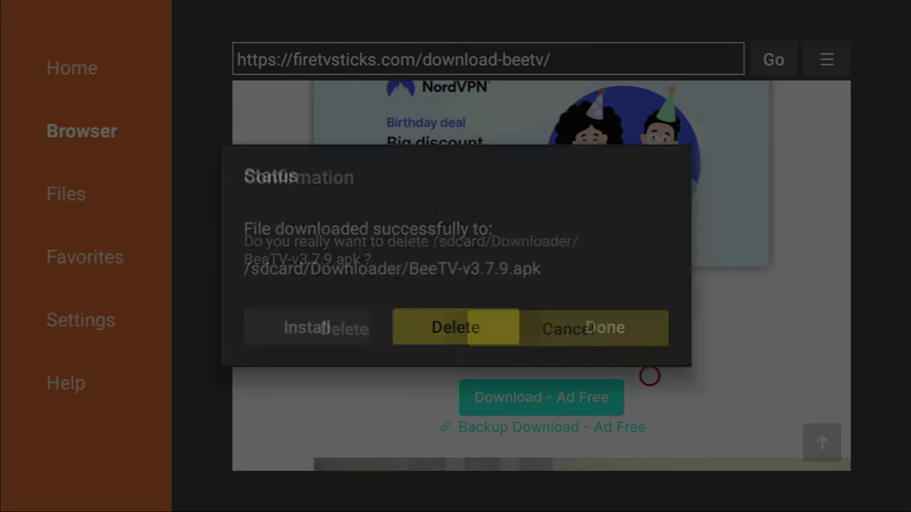
pyautogui.press('Return')
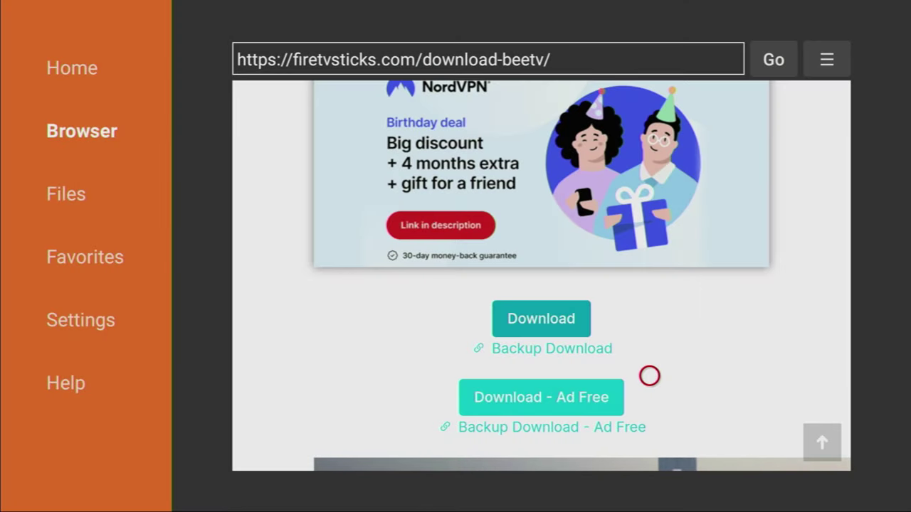
# Return to the home screen and open the full list of apps and channels.
pyautogui.press('Home')
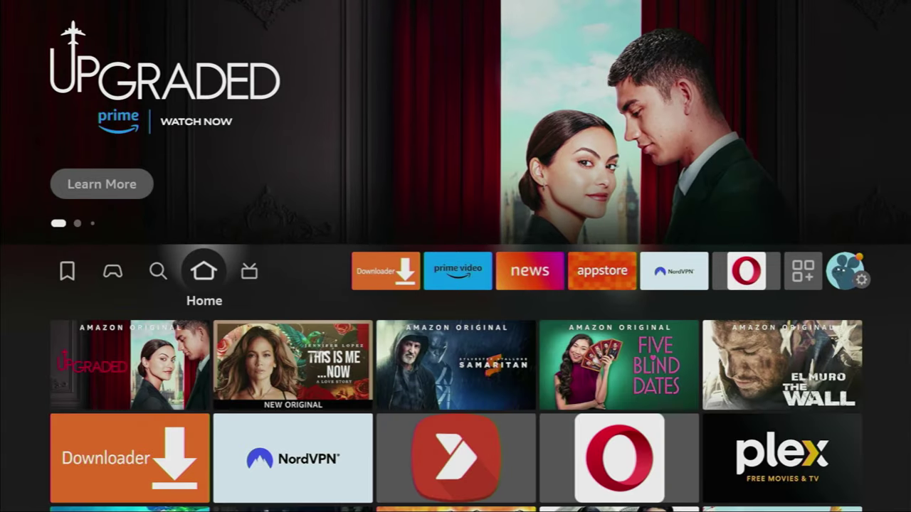
pyautogui.press('Right')
pyautogui.press('Right')
pyautogui.press('Right')
pyautogui.press('Right')
pyautogui.press('Right')
pyautogui.press('Right')
pyautogui.press('Right')
pyautogui.press('Right')
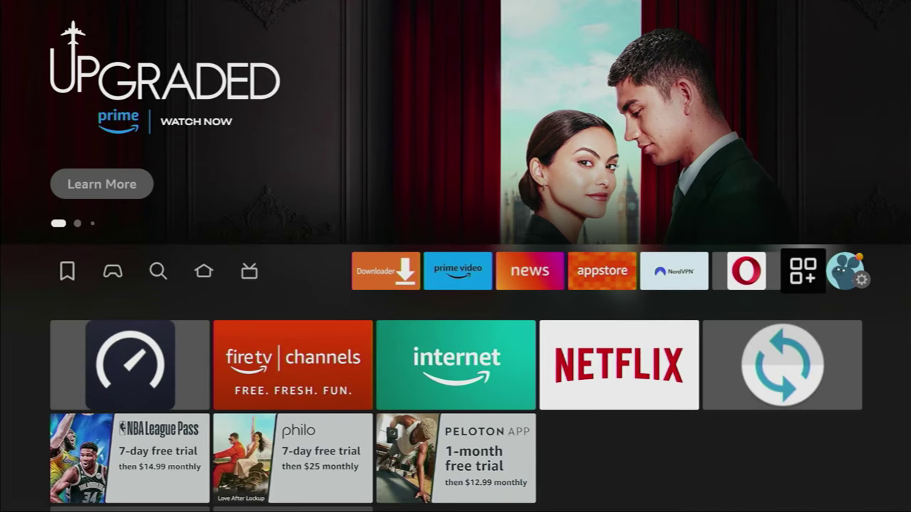
pyautogui.press('Return')
# Move the BeeTV app to the front of Your Apps & Channels.
pyautogui.press('Down')
pyautogui.press('Down')
pyautogui.press('Right')
pyautogui.press('Right')
pyautogui.press('Right')
pyautogui.press('Right')
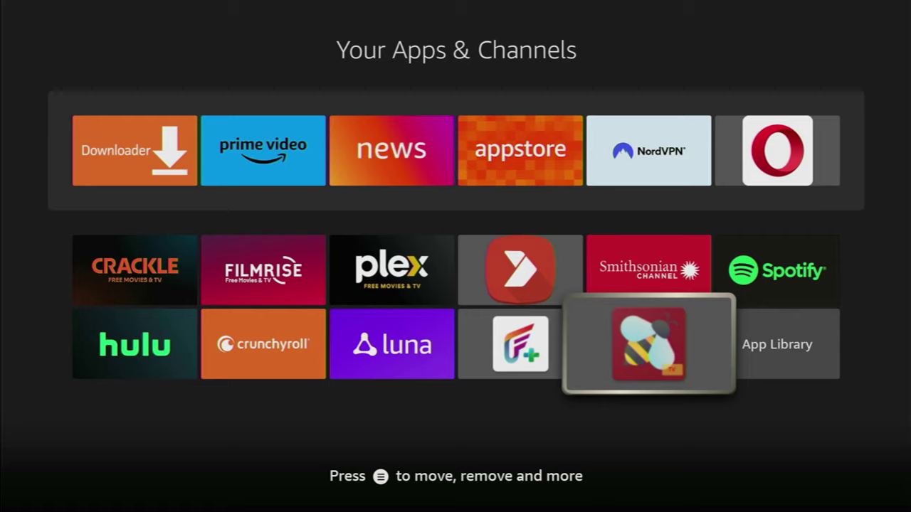
pyautogui.press('Menu')
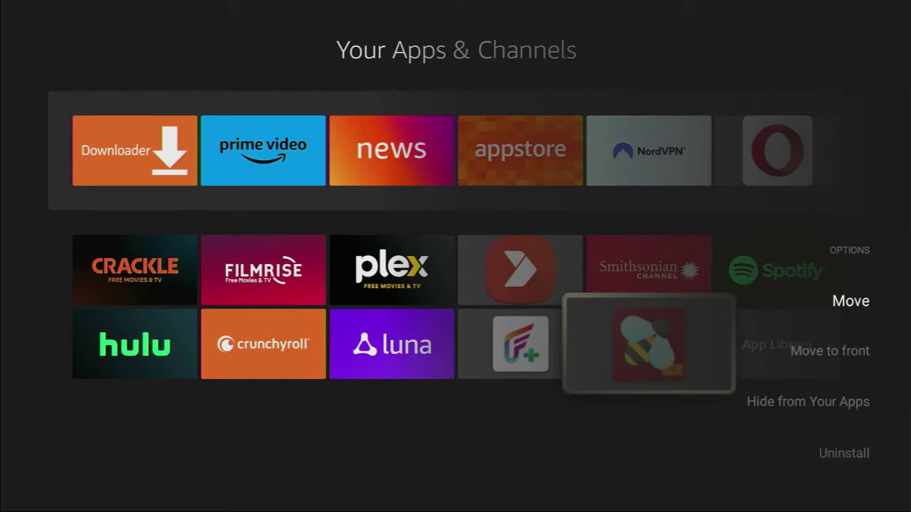
pyautogui.press('Down')
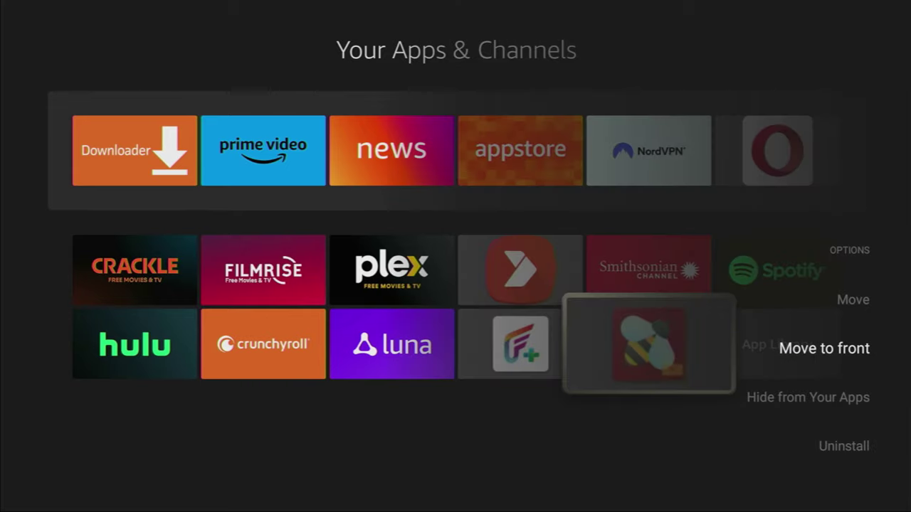
pyautogui.press('Return')
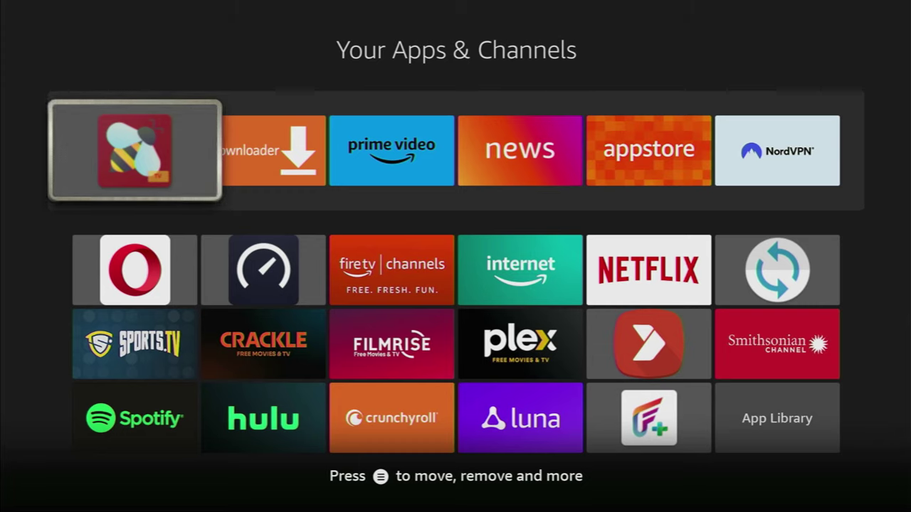
pyautogui.press('Right')
pyautogui.press('Right')
pyautogui.press('Right')
pyautogui.press('Right')
pyautogui.press('Right')
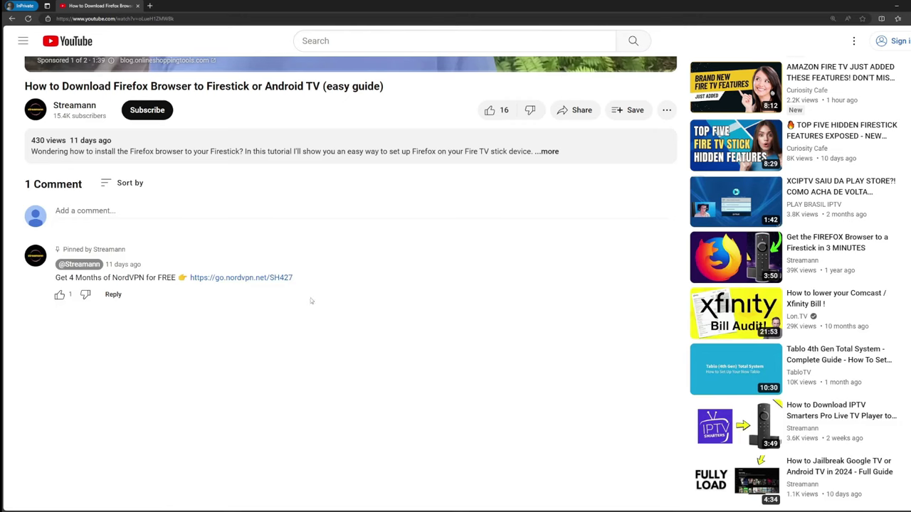
# Switch to the web browser, open the pinned comment's NordVPN link, and highlight "+ 4 extra" in the deal headline.
pyautogui.moveTo(321, 280); pyautogui.dragTo(188, 280)
pyautogui.click(246, 281)
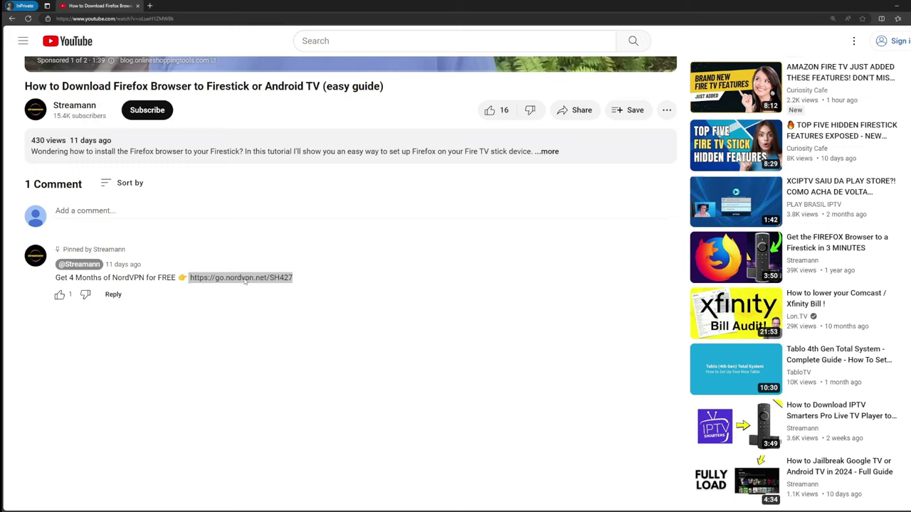
pyautogui.moveTo(386, 175); pyautogui.dragTo(447, 174)
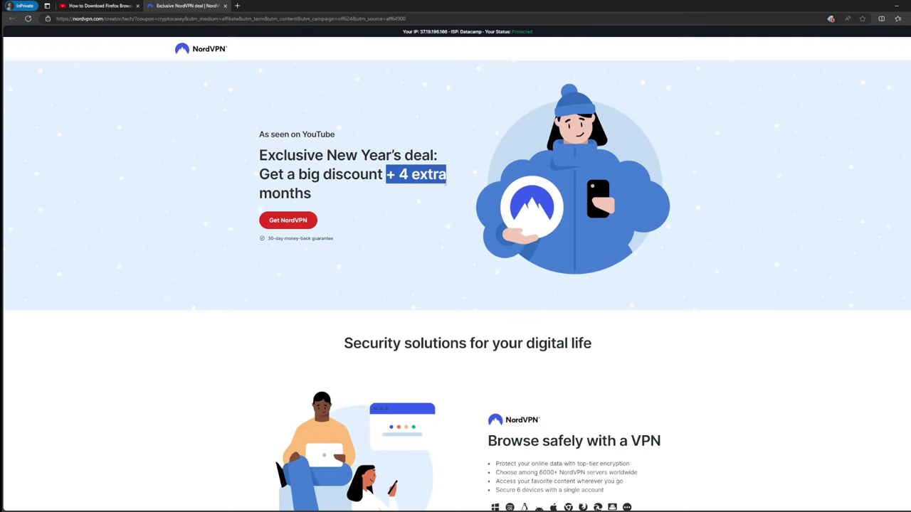